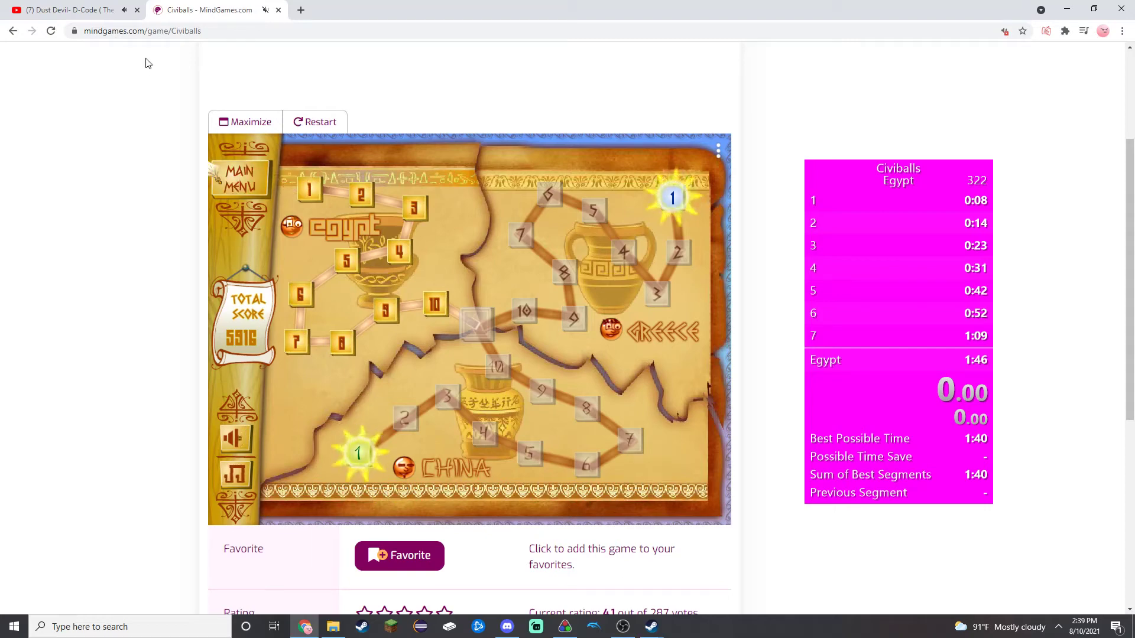
Start the Egypt run and drop the red and green balls into their vases
key("space")
left_click(388, 206)
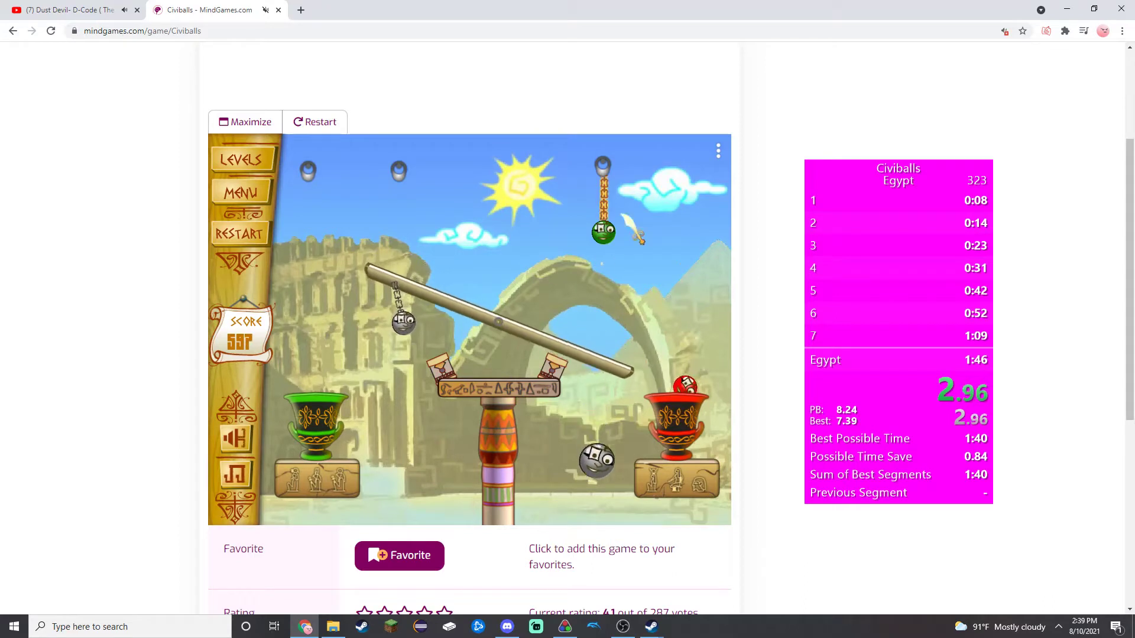
left_click(604, 206)
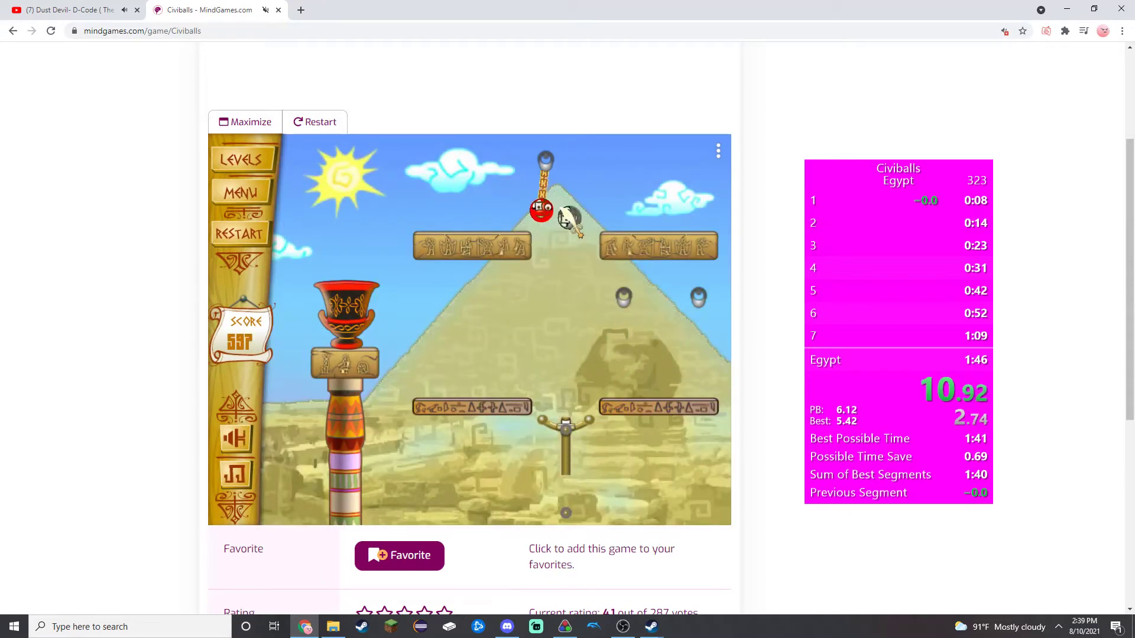
left_click(559, 209)
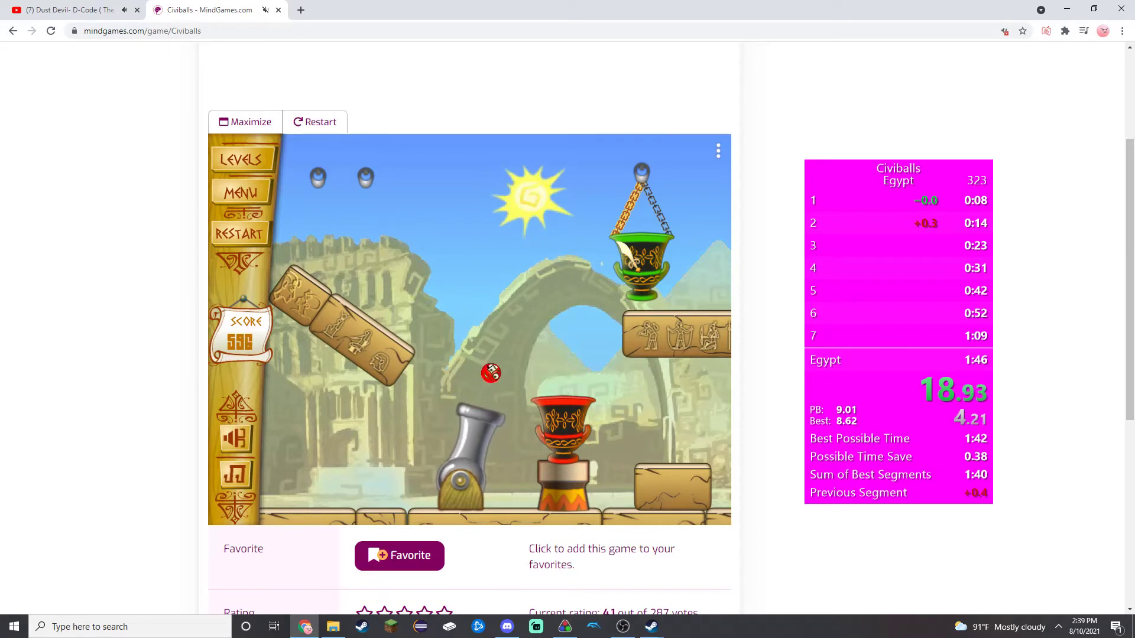
left_click(656, 213)
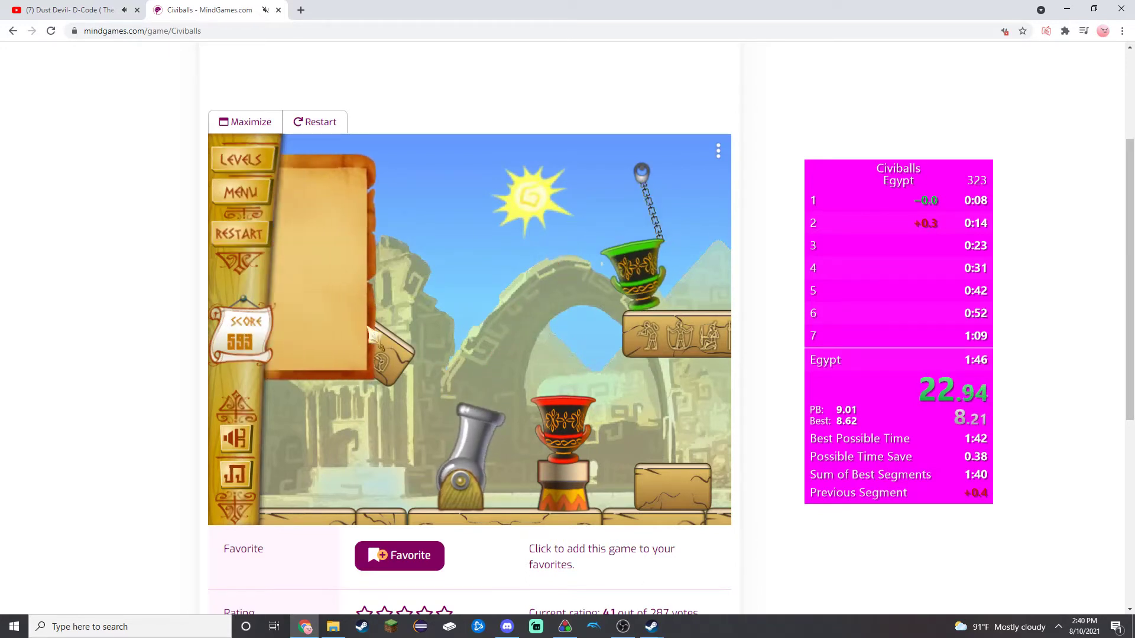
On the next Egypt level, drop the big grey ball and land the green ball in the green vase
left_click(325, 299)
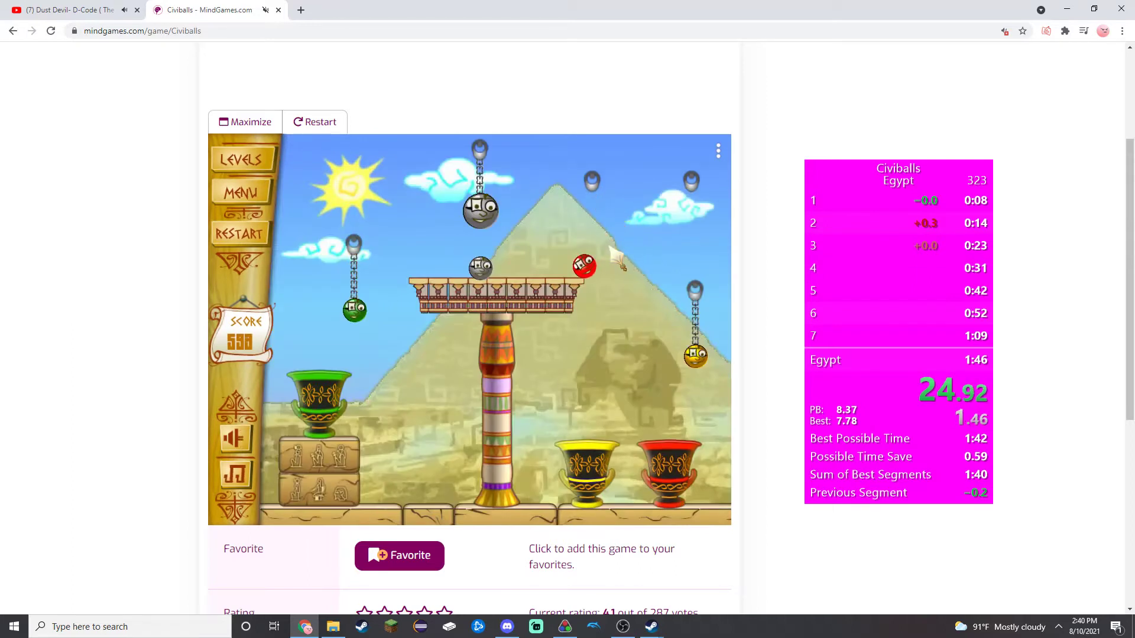
left_click(486, 187)
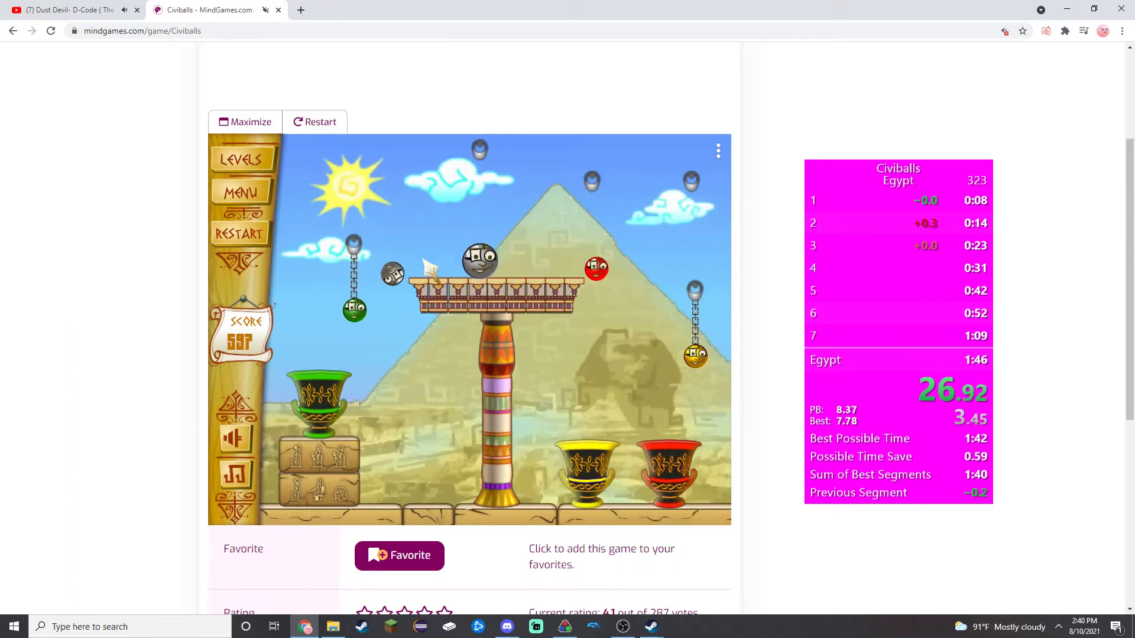
left_click(348, 266)
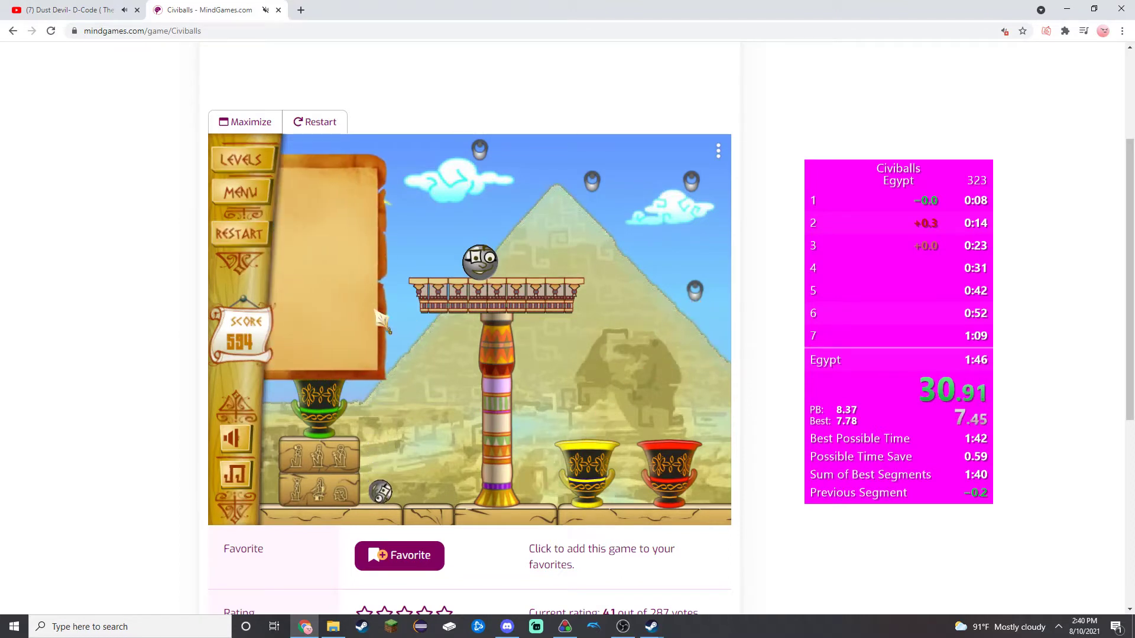
On the cannon level, cut the red and green balls' chains and fire the cannons
left_click(337, 309)
left_click(541, 386)
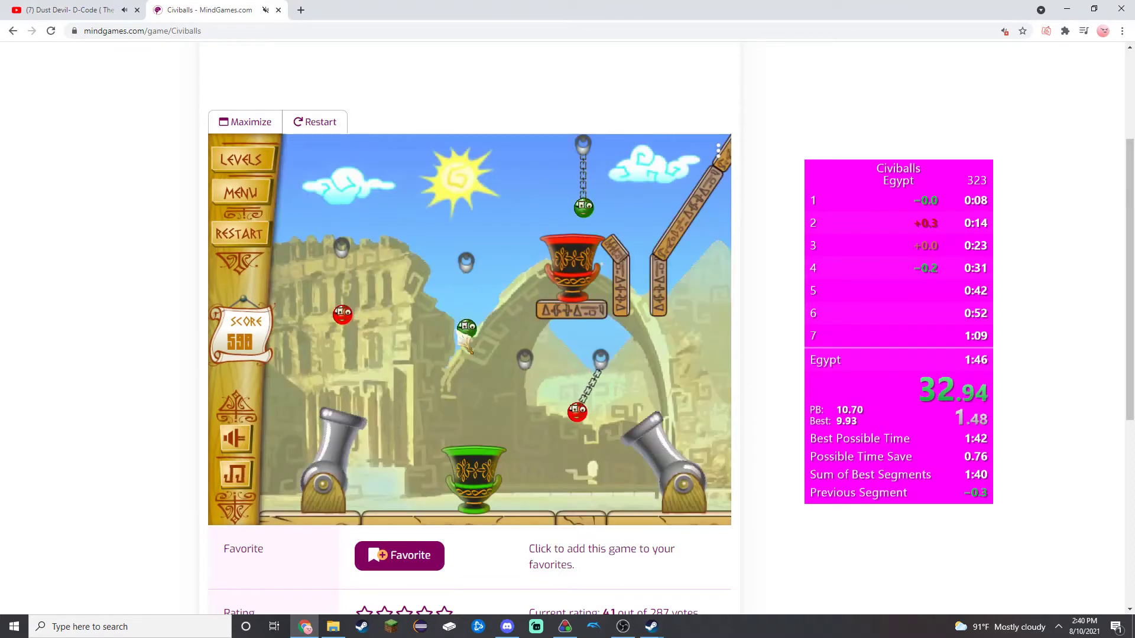
left_click(631, 336)
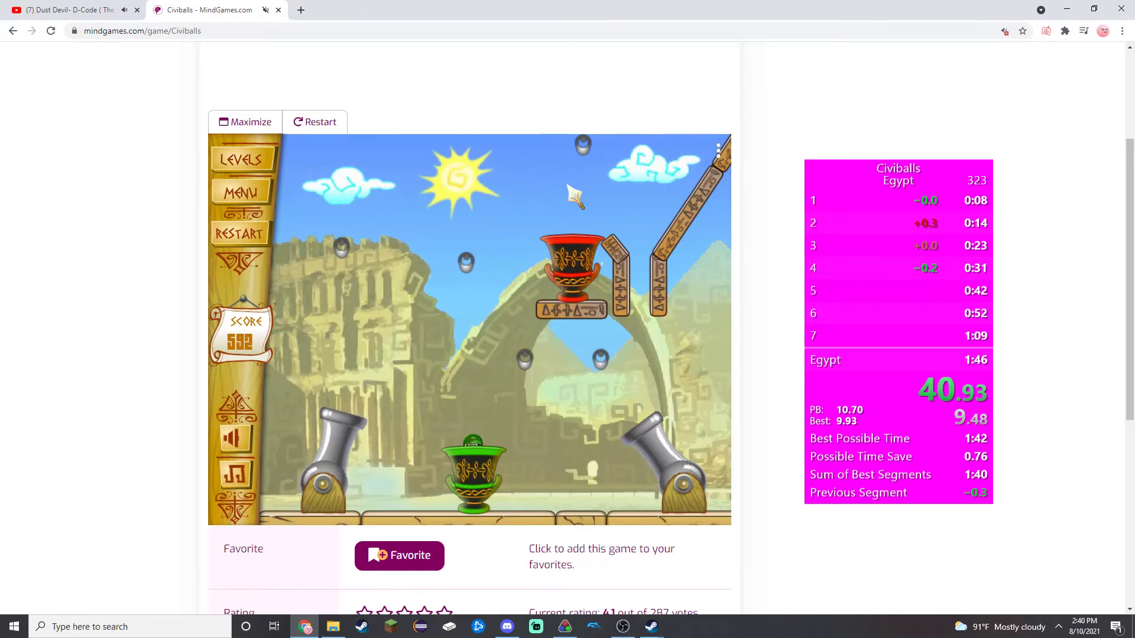
Clear level 6 by dropping the grey balls, cutting both platform chains and releasing the green ball
left_click(363, 311)
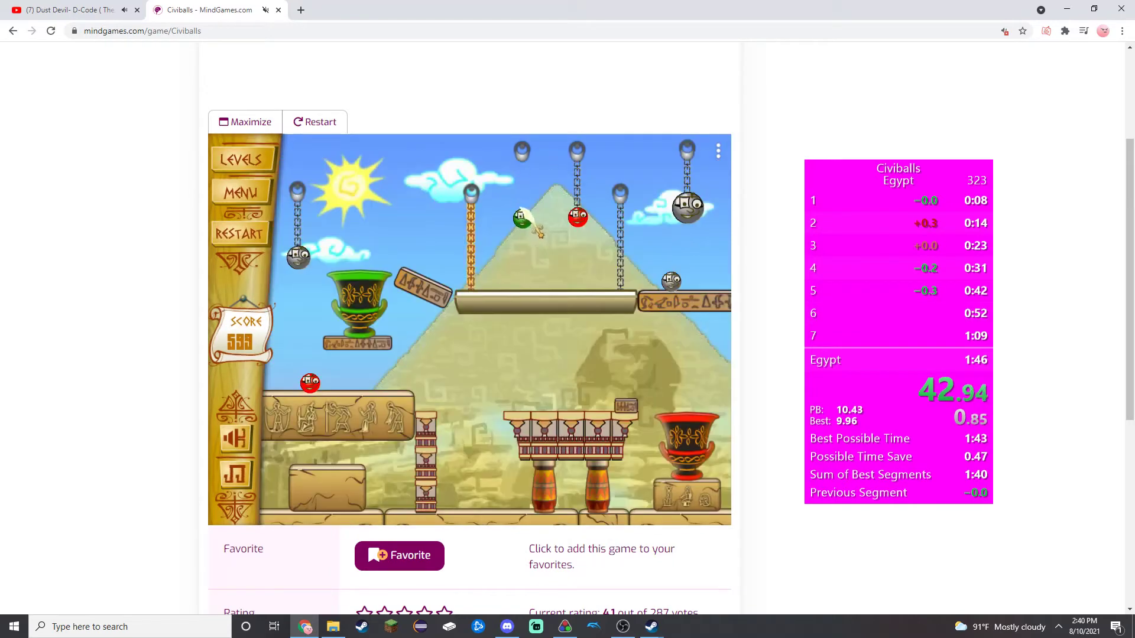
left_click(689, 182)
left_click(620, 239)
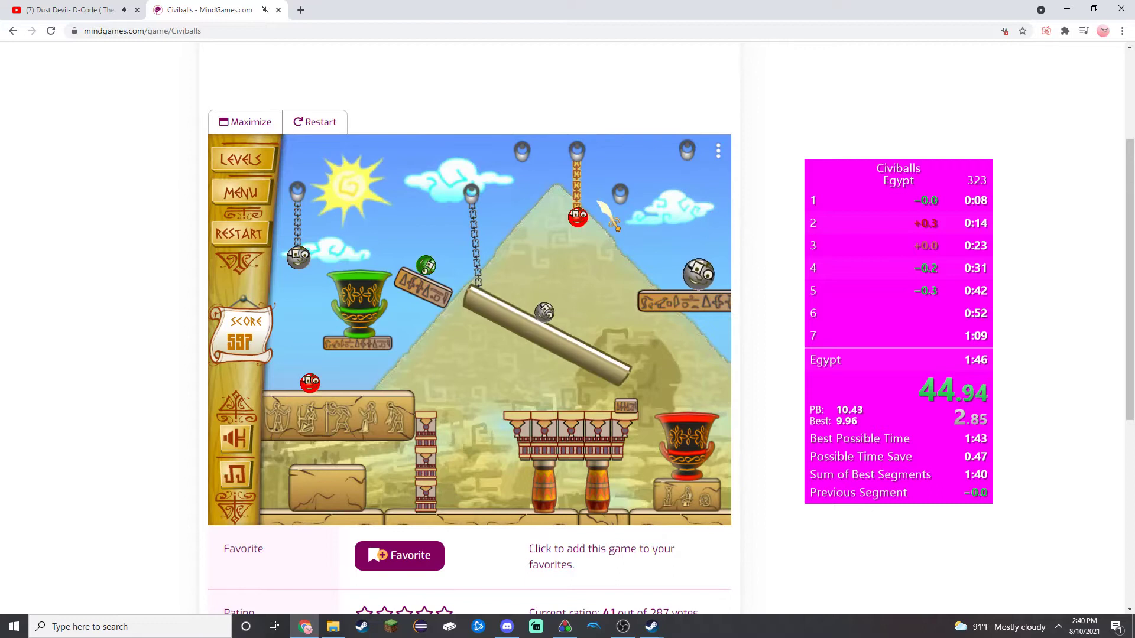
left_click(475, 240)
left_click(372, 231)
left_click(298, 222)
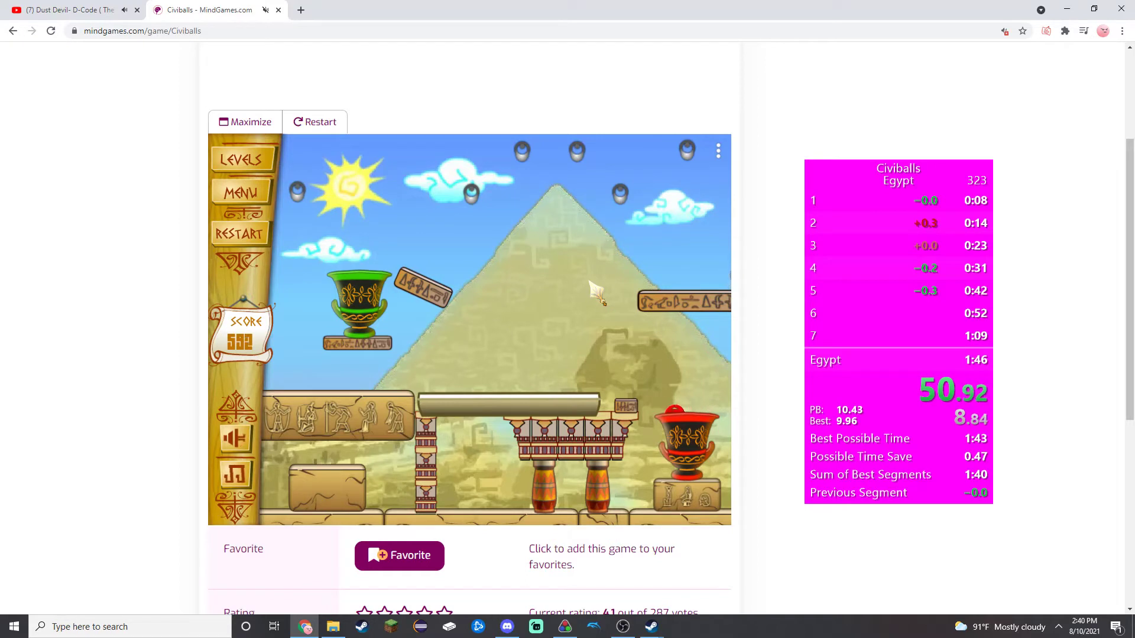
Clear level 7 by cutting the grey ball's two chains and dropping the green ball into its vase
left_click(333, 315)
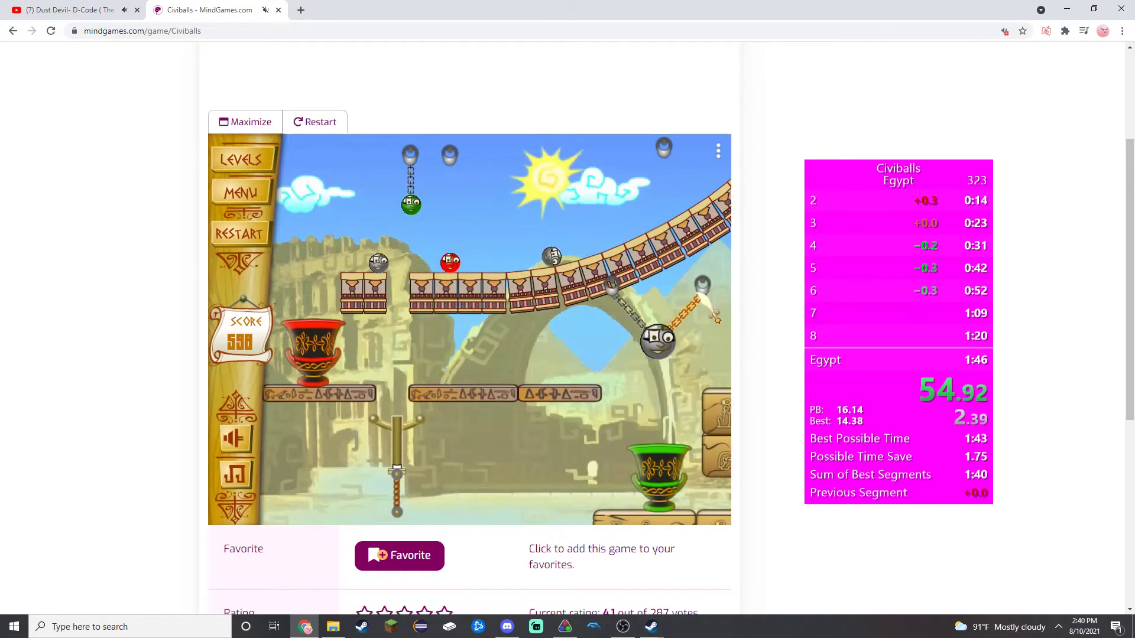
left_click(701, 312)
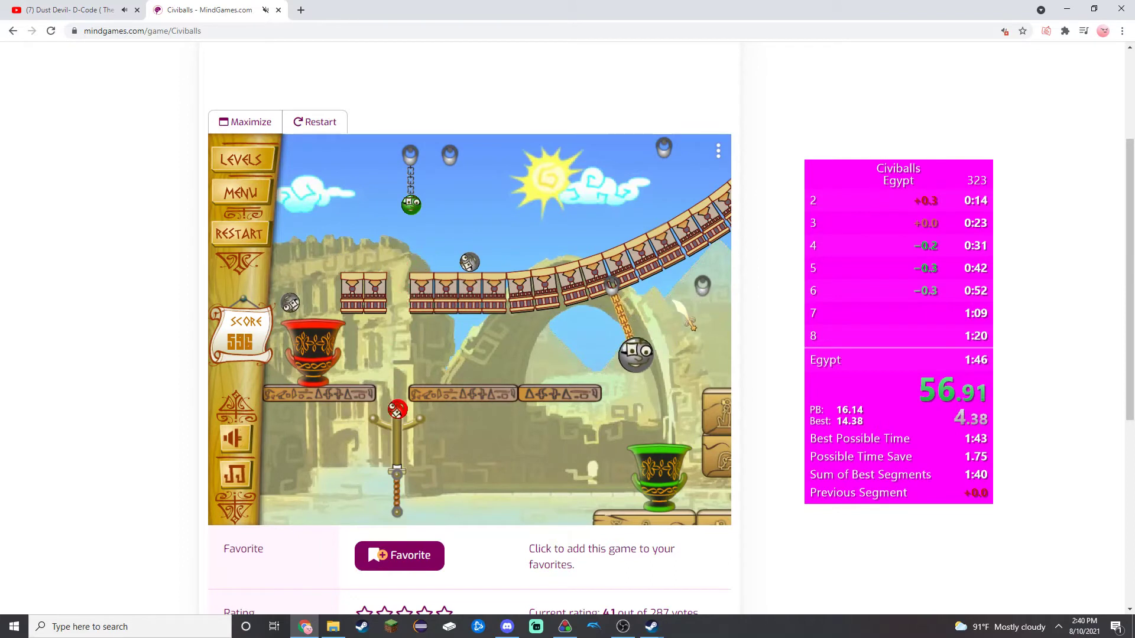
left_click(625, 306)
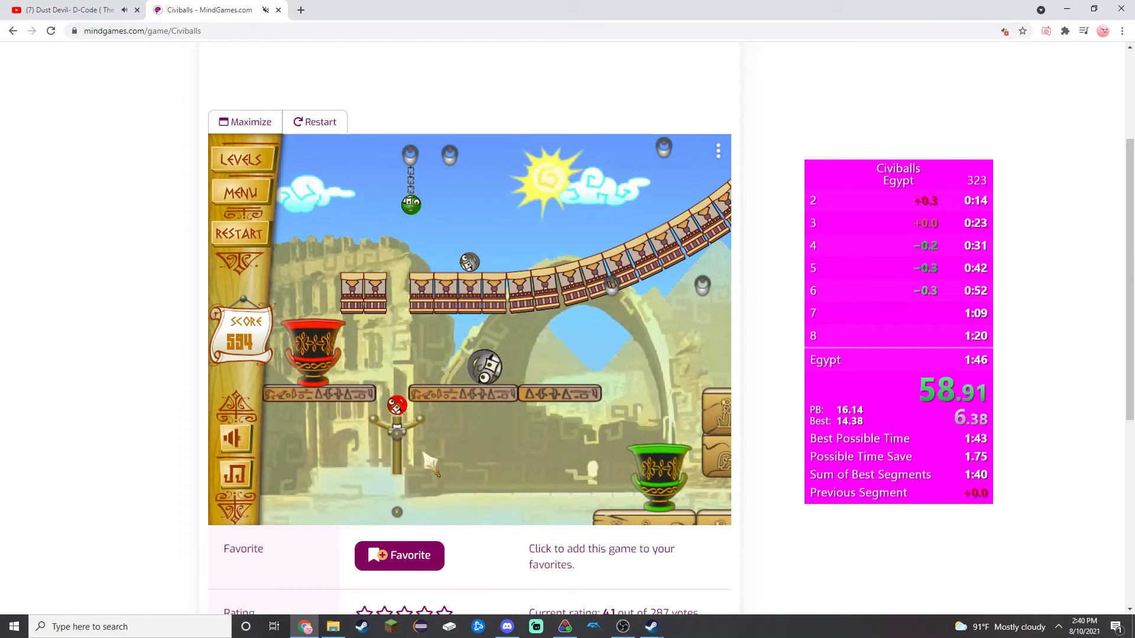
left_click(457, 197)
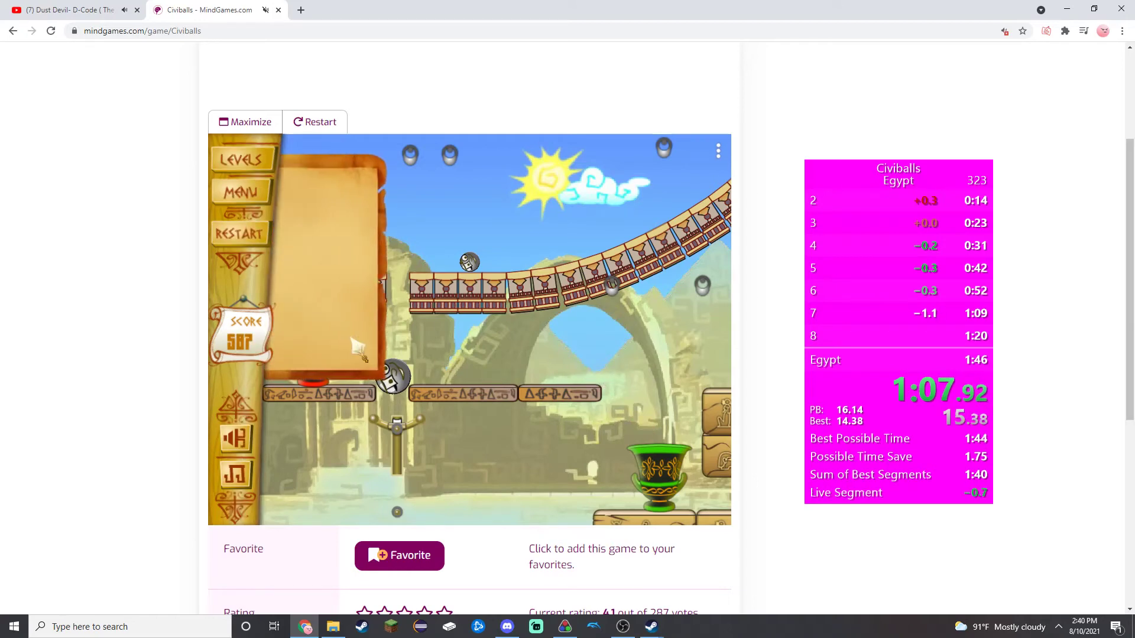
left_click(329, 302)
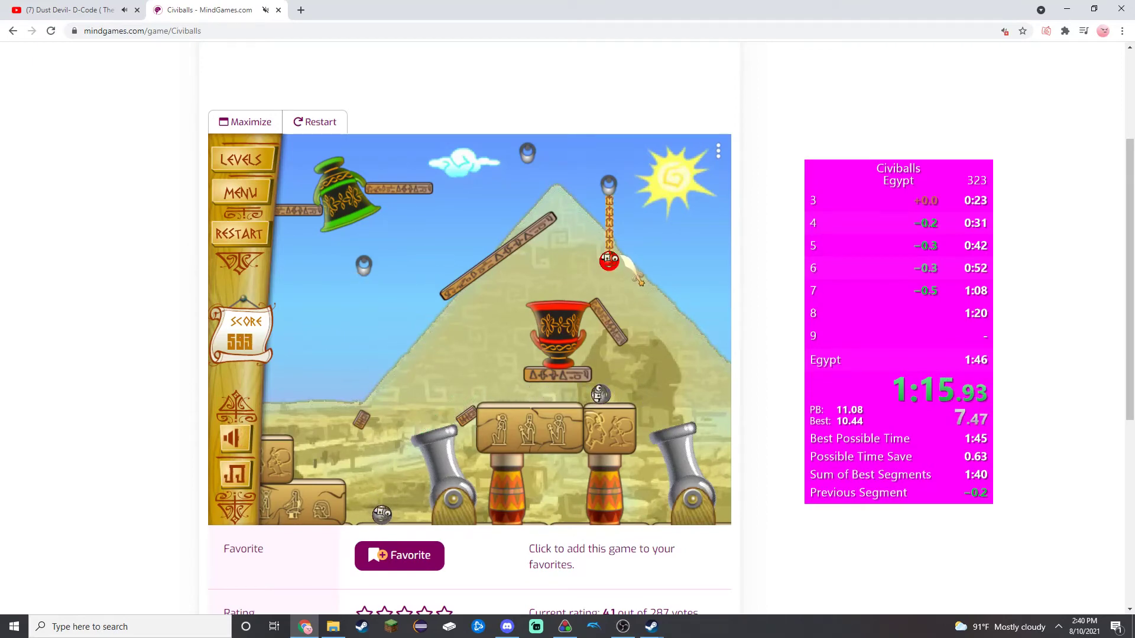
Drop level 8's red ball into the red vase, then drop level 9's balls onto the moving platform
left_click(612, 240)
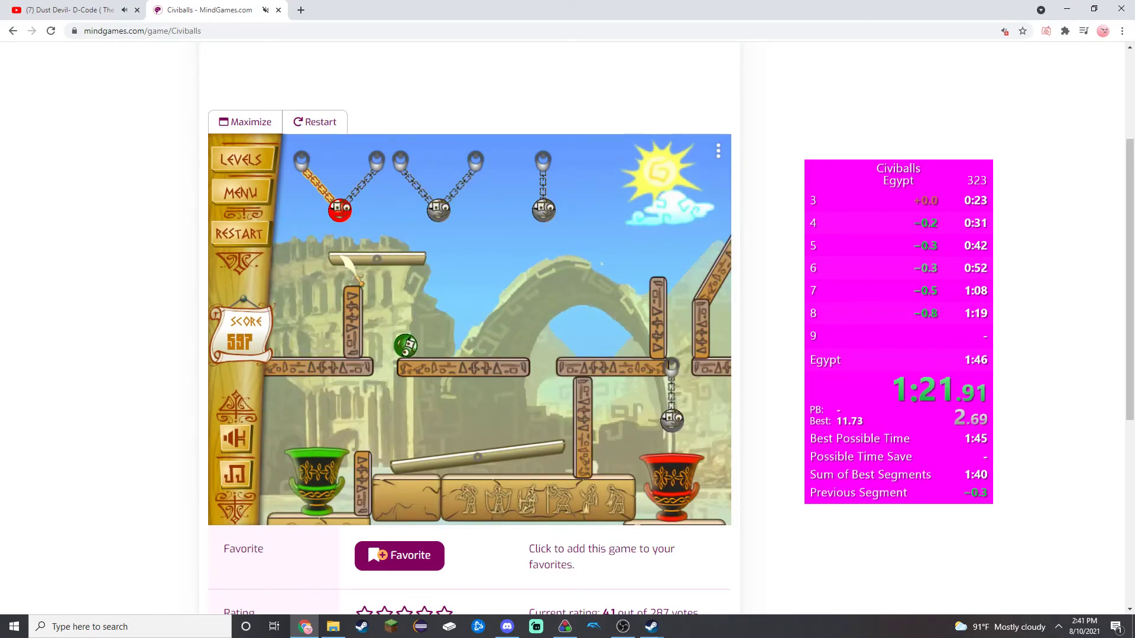
left_click(321, 190)
left_click(417, 186)
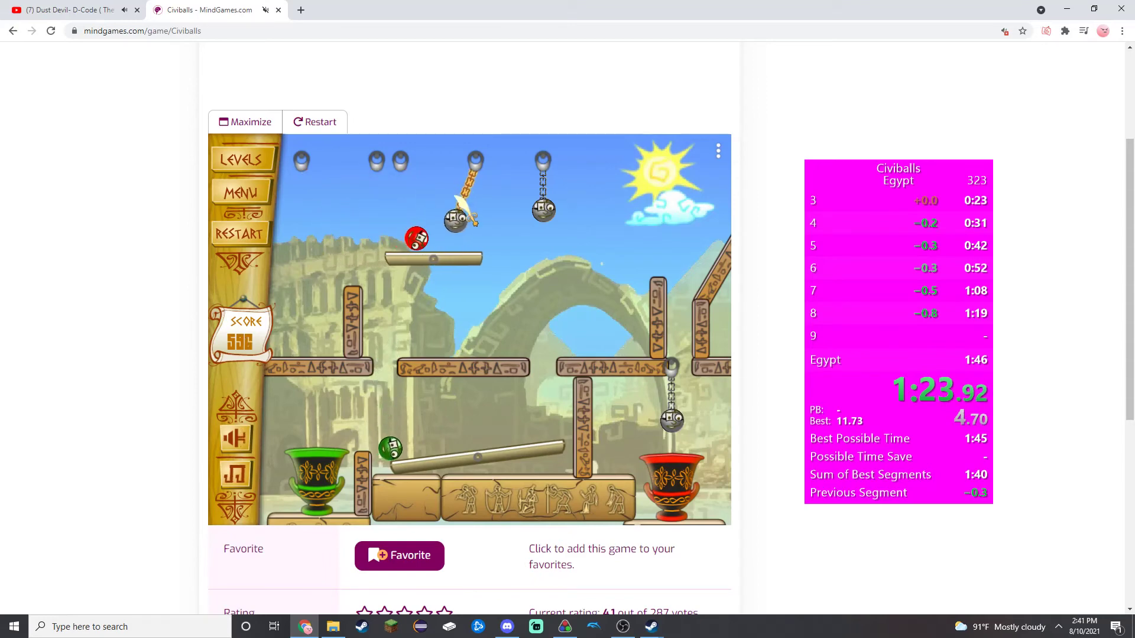
left_click(460, 187)
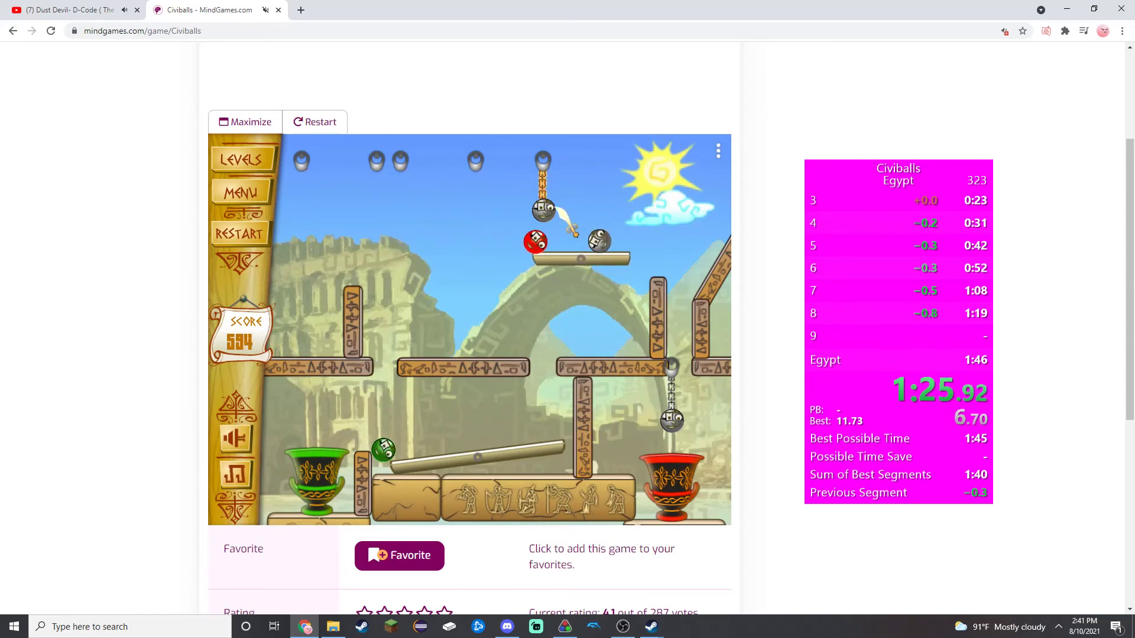
left_click(543, 188)
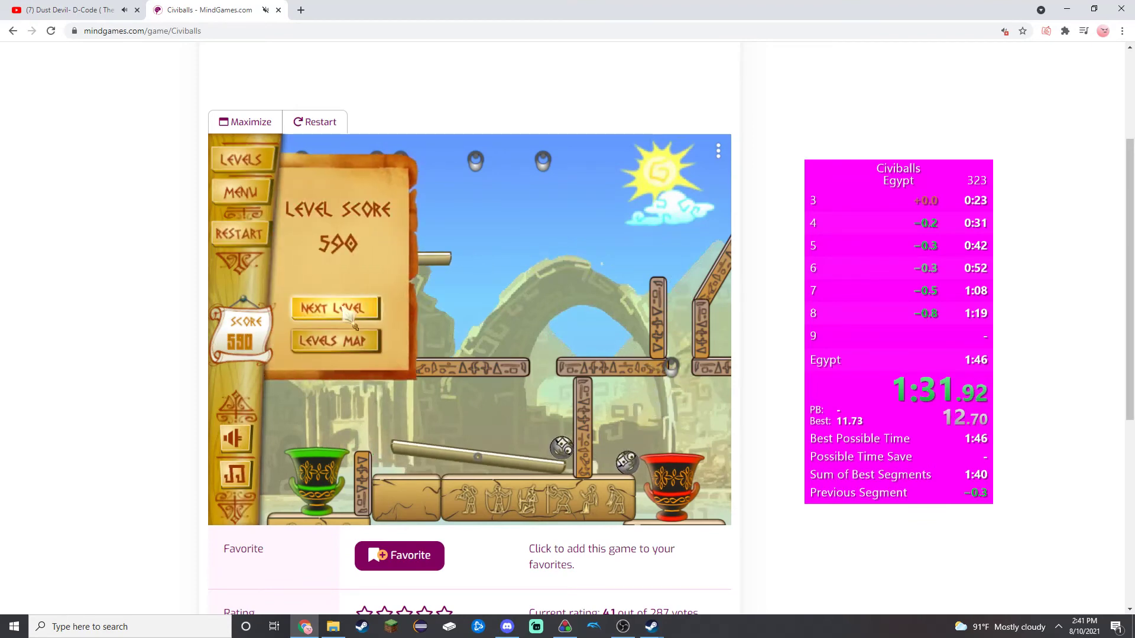
left_click(335, 303)
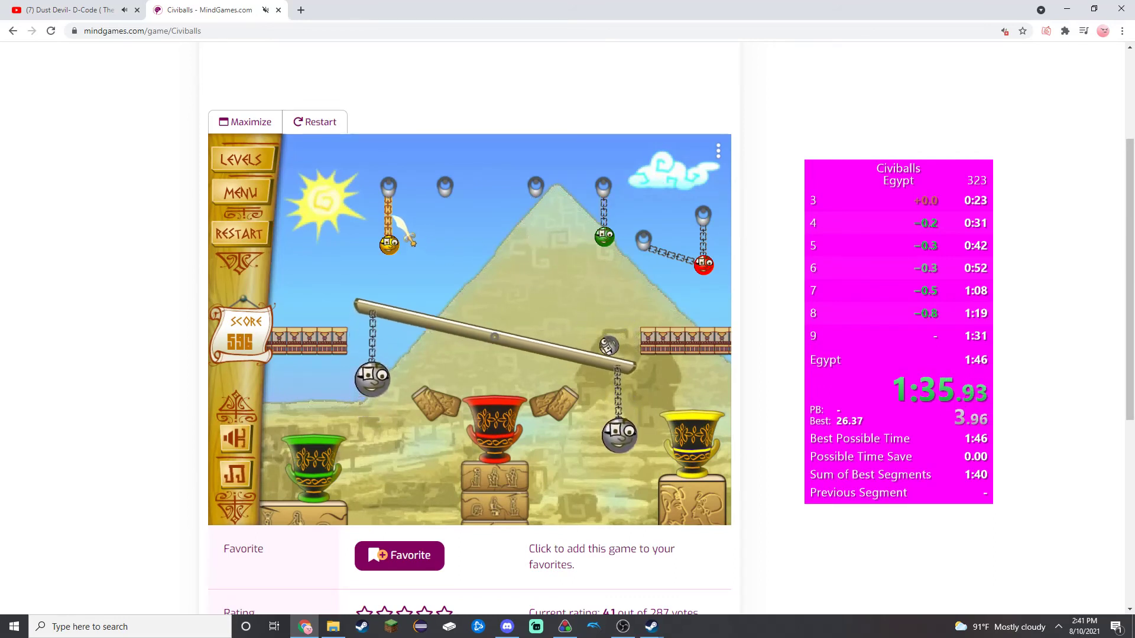
Free the yellow, grey, red and green balls onto the seesaw bars, then continue to China
left_click(390, 217)
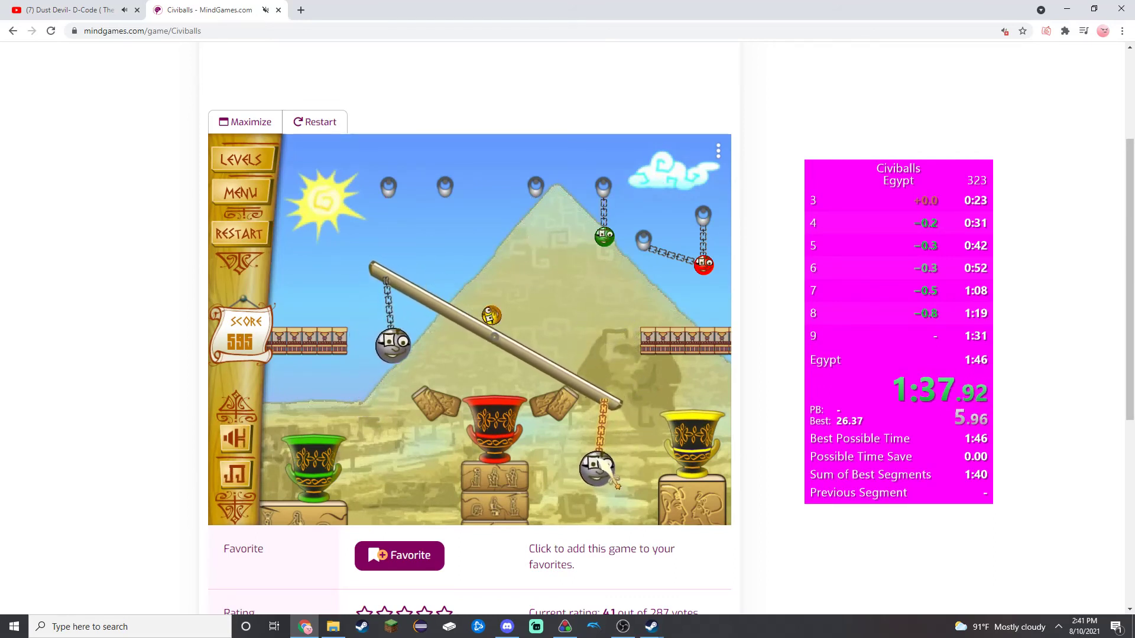
left_click(605, 438)
left_click(674, 266)
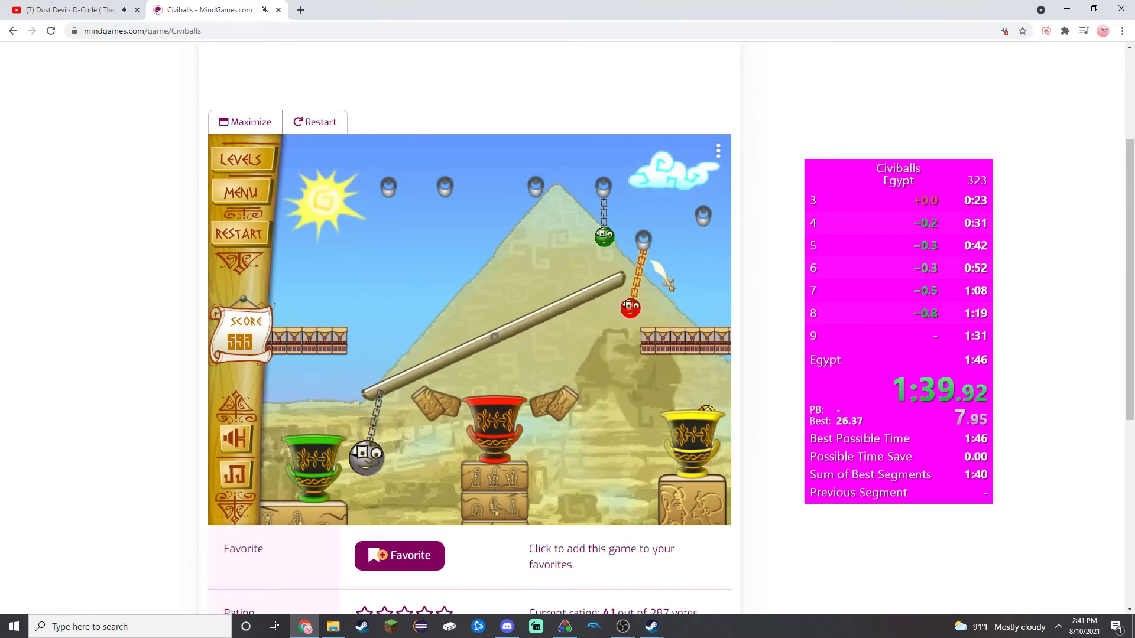
left_click(605, 213)
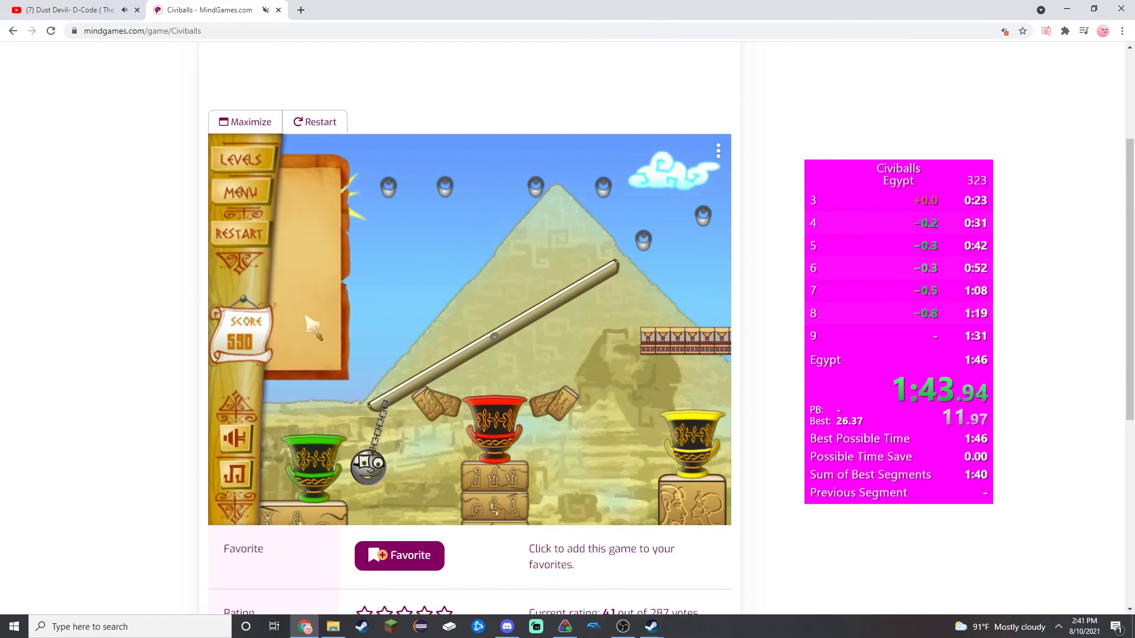
left_click(320, 306)
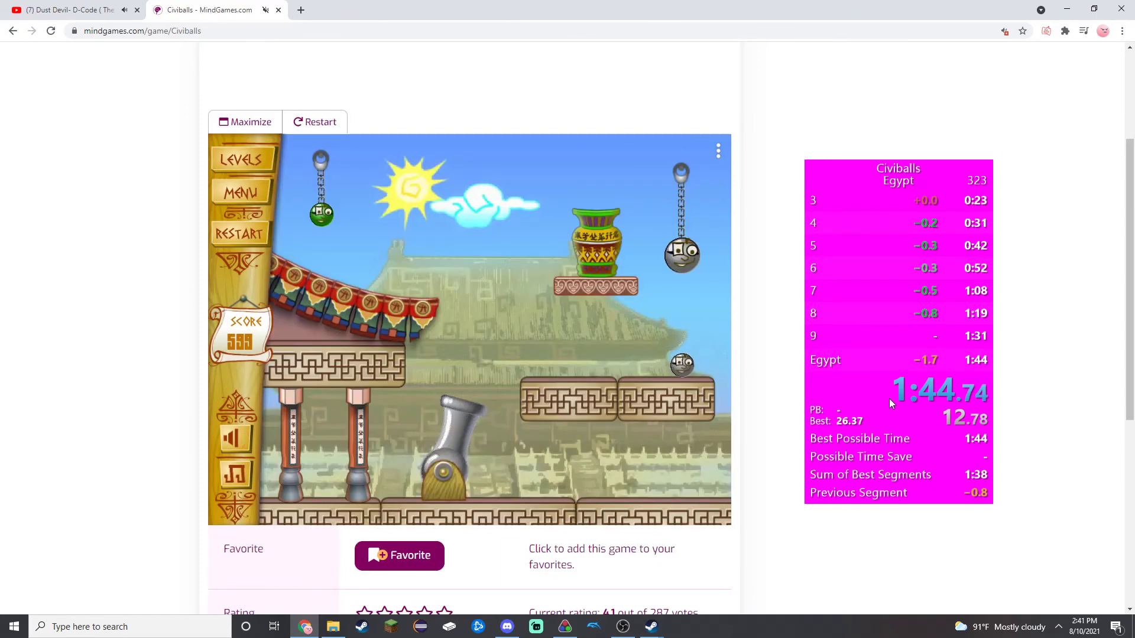